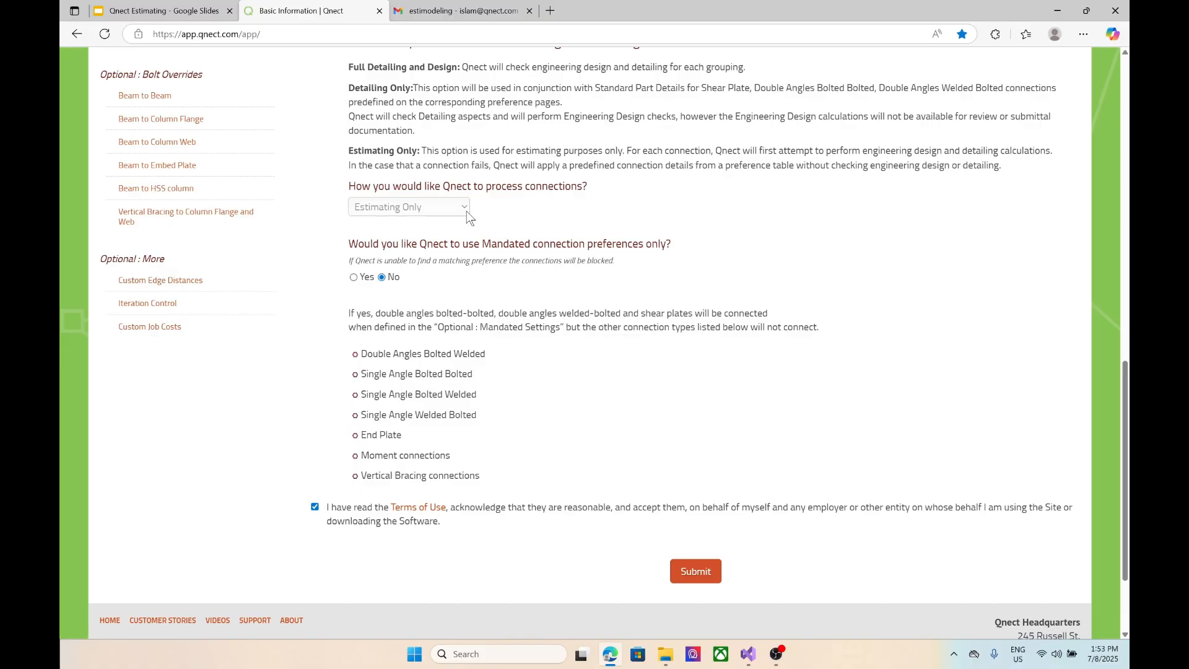
Open the Estimating Shear Plate Standard Part Details for Failed Connections preferences of the Test-EstimationOnlyPrefrence job
{"action": "scroll", "coordinate": [468, 216], "scroll_direction": "up", "scroll_amount": 15}
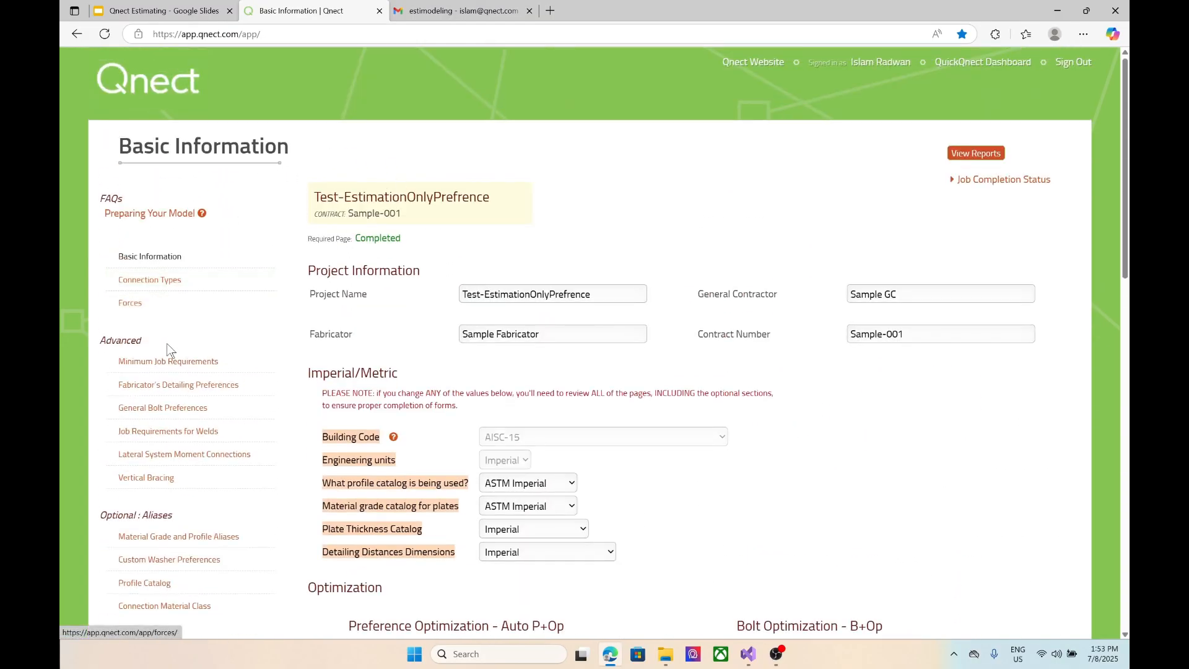
{"action": "scroll", "coordinate": [176, 362], "scroll_direction": "down", "scroll_amount": 2}
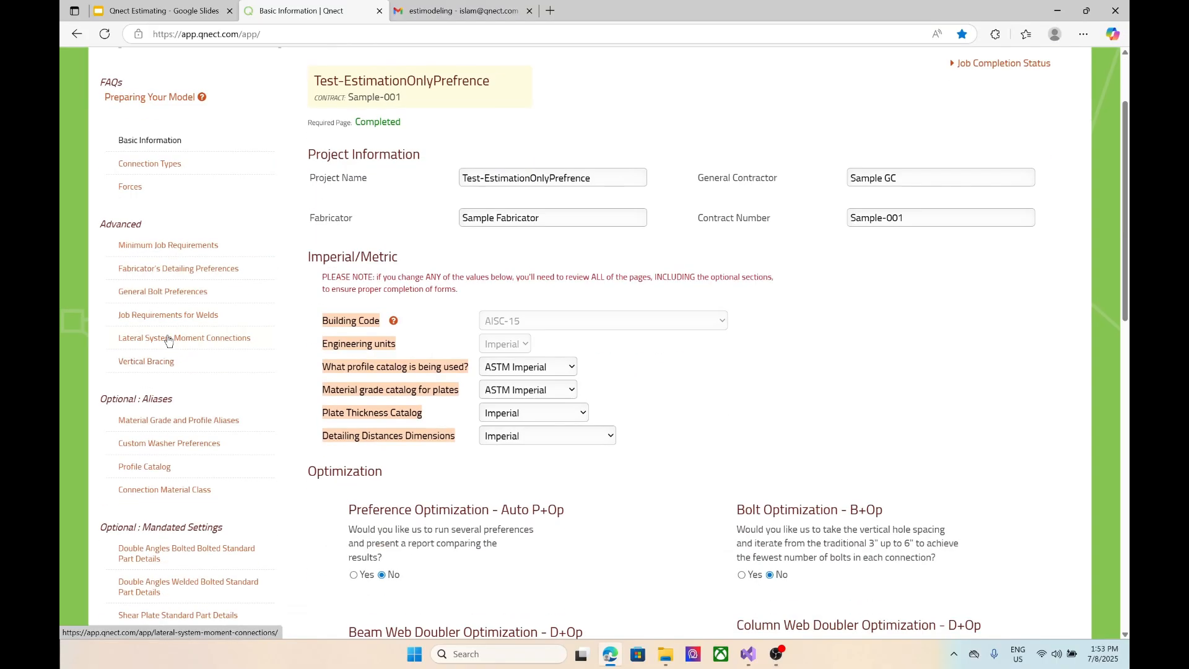
{"action": "scroll", "coordinate": [187, 277], "scroll_direction": "down", "scroll_amount": 5}
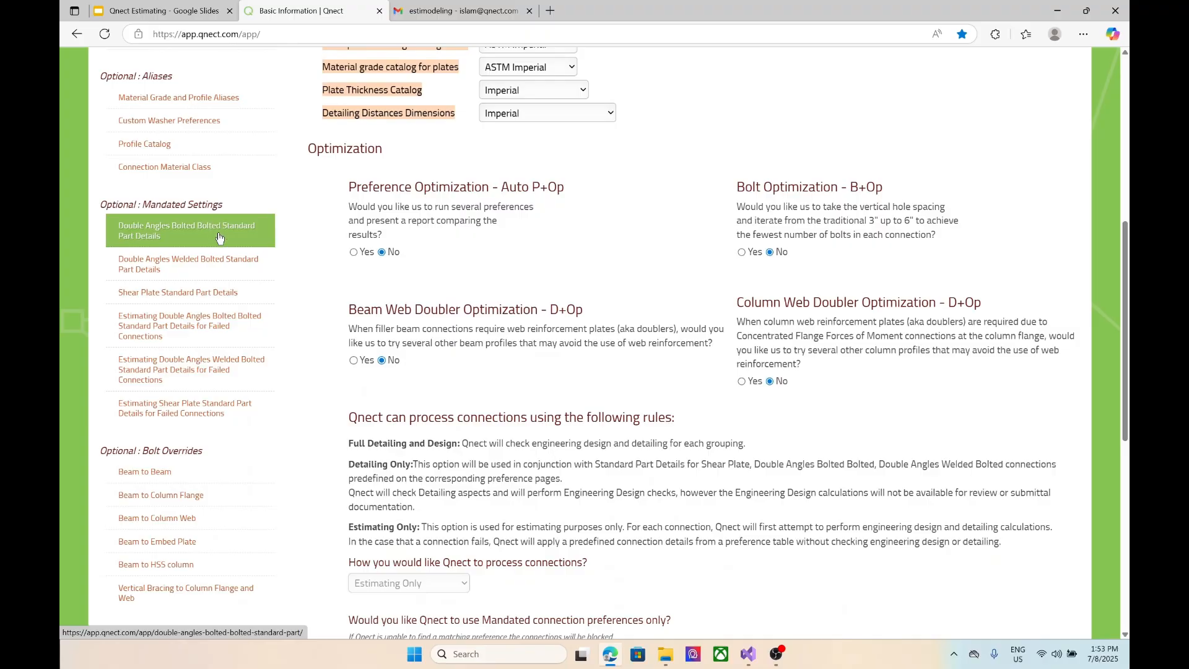
{"action": "scroll", "coordinate": [219, 237], "scroll_direction": "down", "scroll_amount": 2}
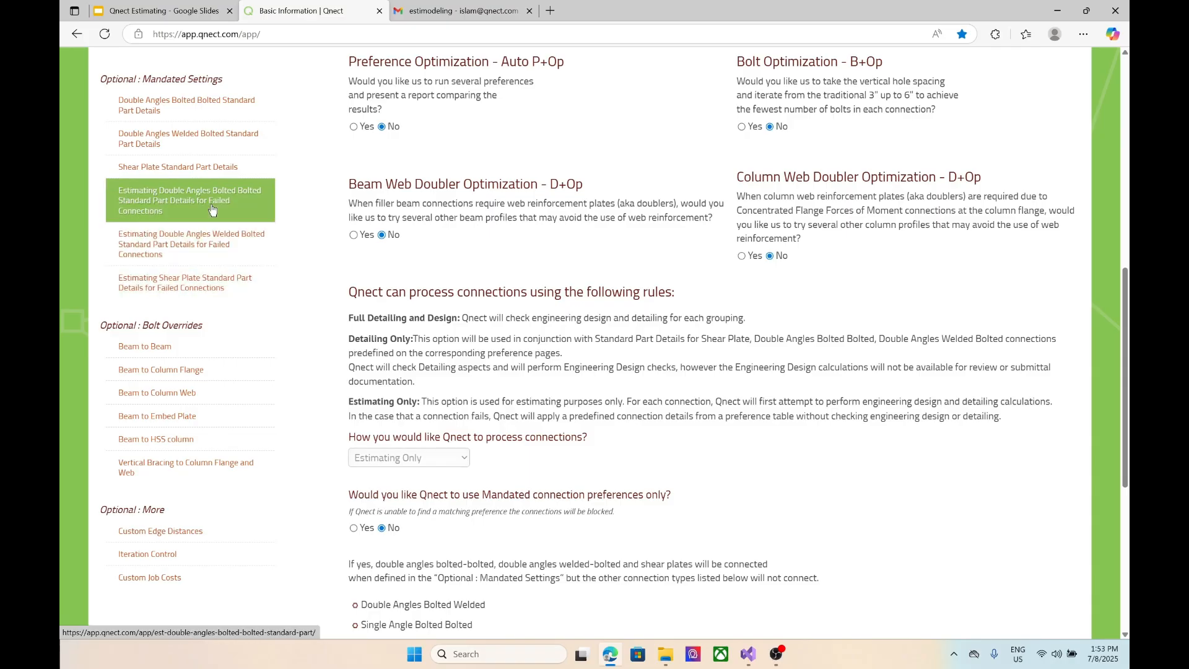
{"action": "left_click", "coordinate": [185, 285]}
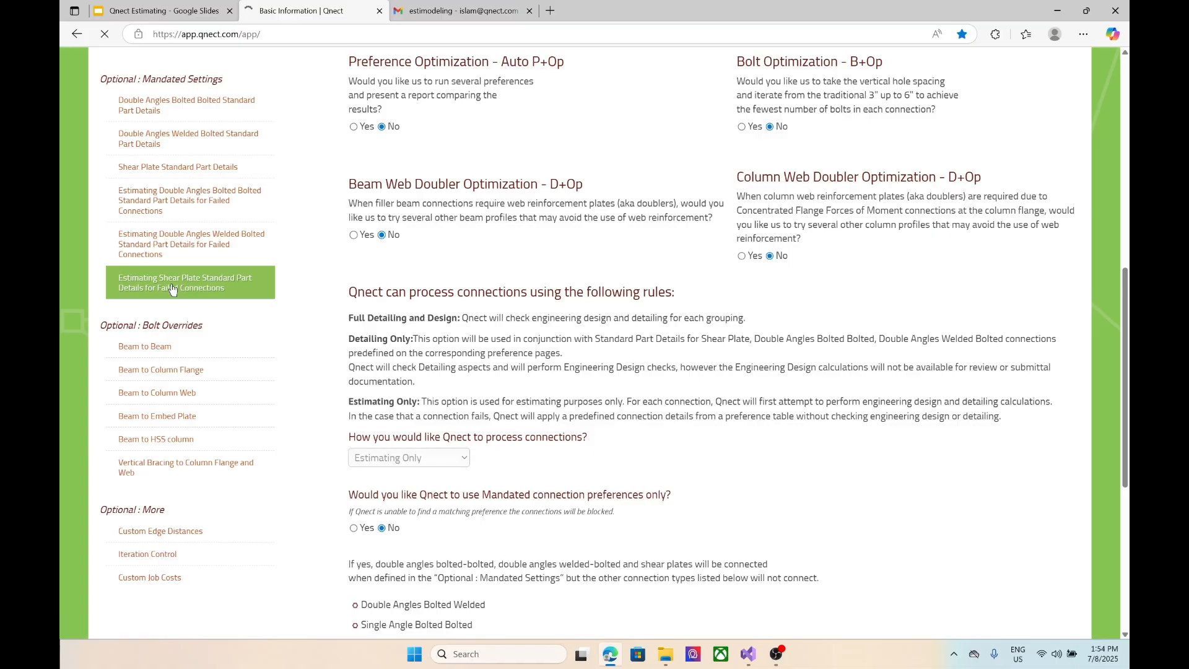
Review the connection definition and preference override columns in row 1 of the estimating shear plate table
{"action": "scroll", "coordinate": [463, 272], "scroll_direction": "down", "scroll_amount": 6}
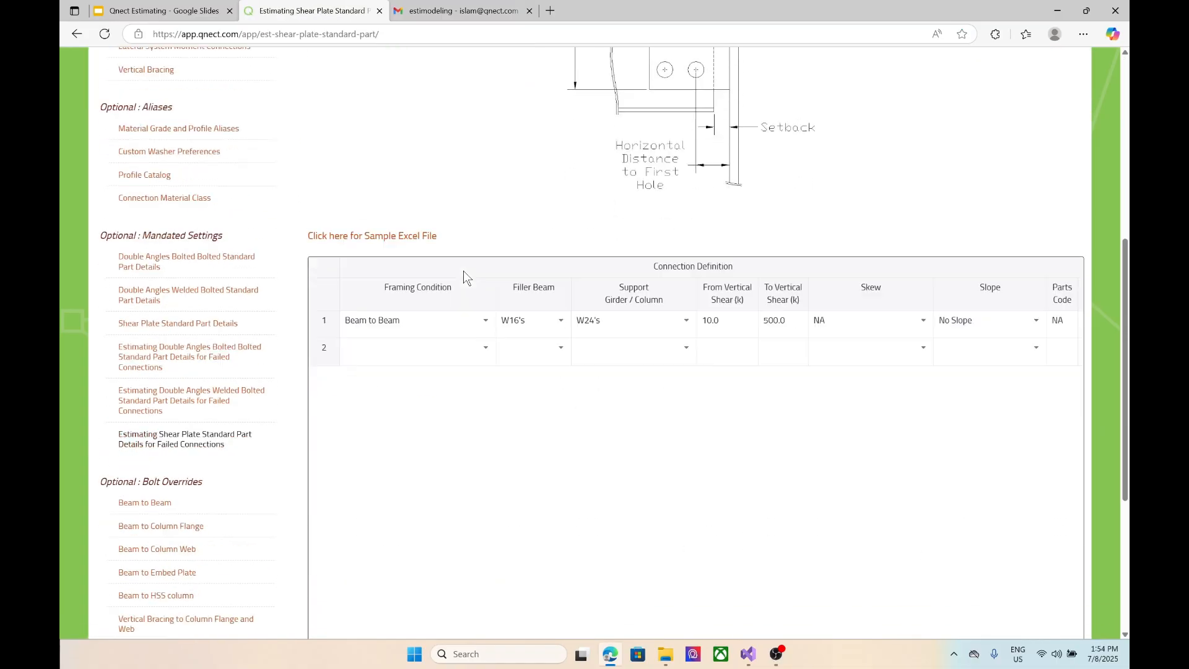
{"action": "scroll", "coordinate": [463, 270], "scroll_direction": "up", "scroll_amount": 1}
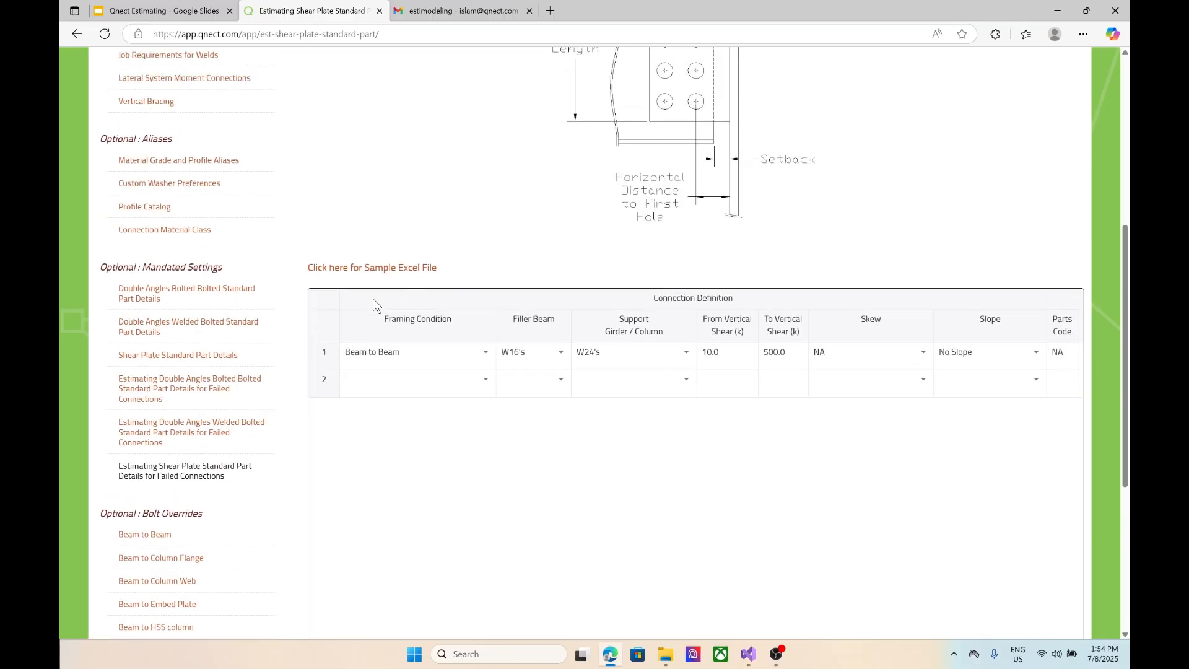
{"action": "scroll", "coordinate": [384, 372], "scroll_direction": "up", "scroll_amount": 1}
{"action": "scroll", "coordinate": [356, 378], "scroll_direction": "down", "scroll_amount": 1}
{"action": "scroll", "coordinate": [525, 468], "scroll_direction": "down", "scroll_amount": 3}
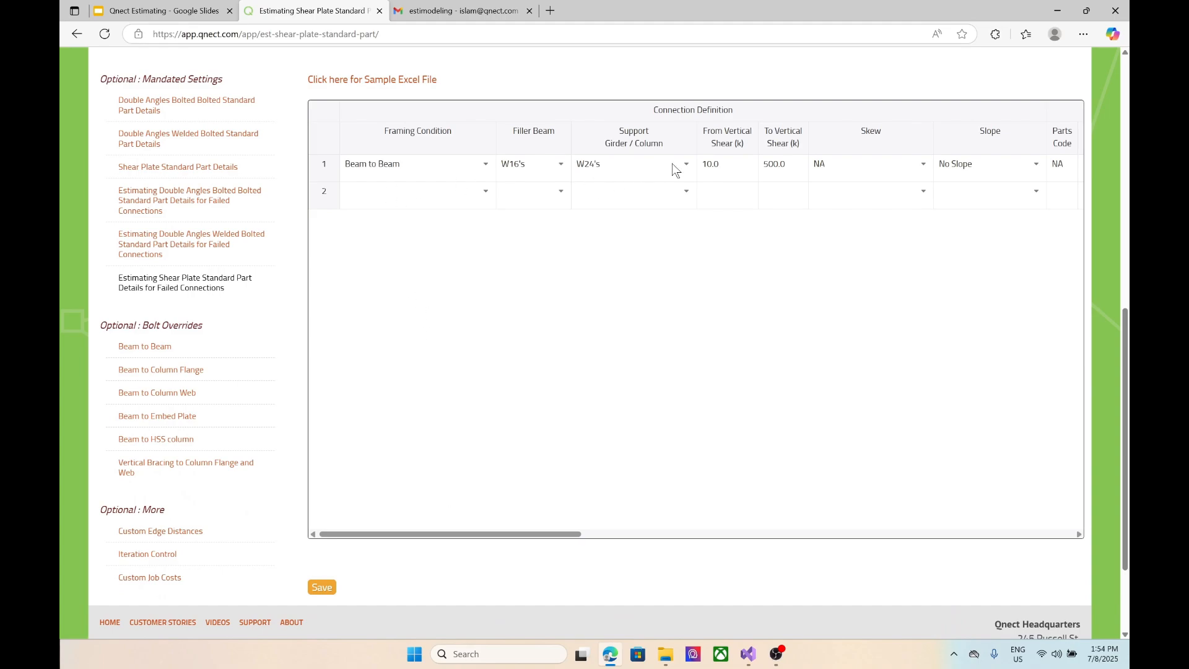
{"action": "scroll", "coordinate": [786, 200], "scroll_direction": "up", "scroll_amount": 1}
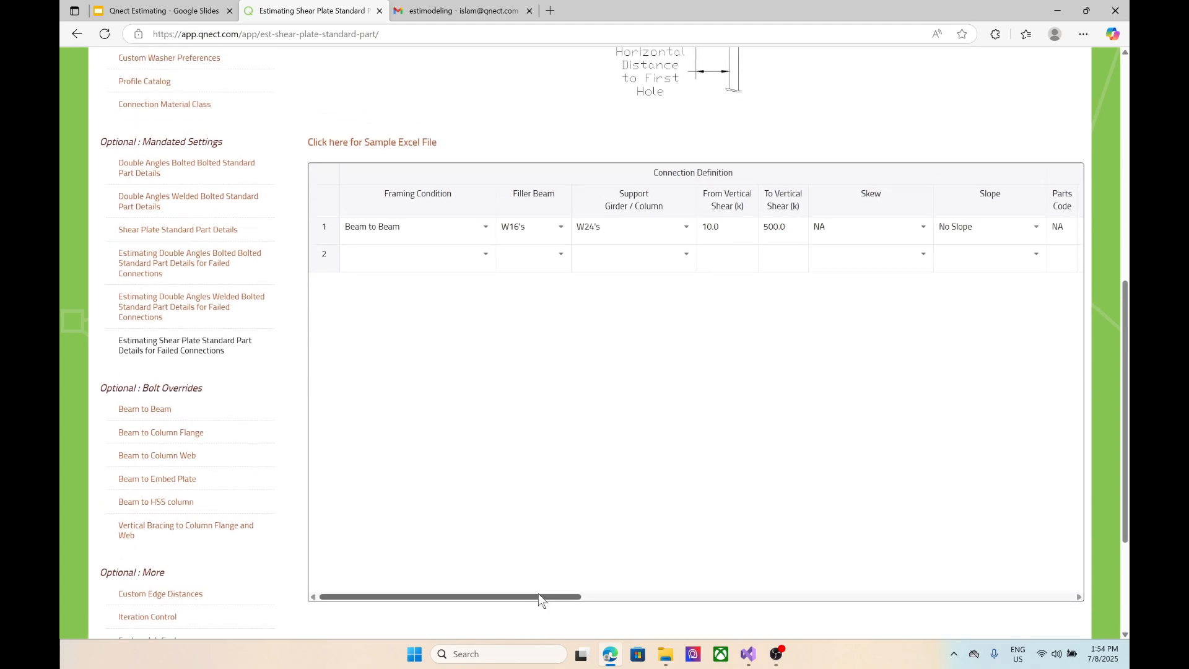
{"action": "left_click_drag", "start_coordinate": [538, 596], "coordinate": [739, 589]}
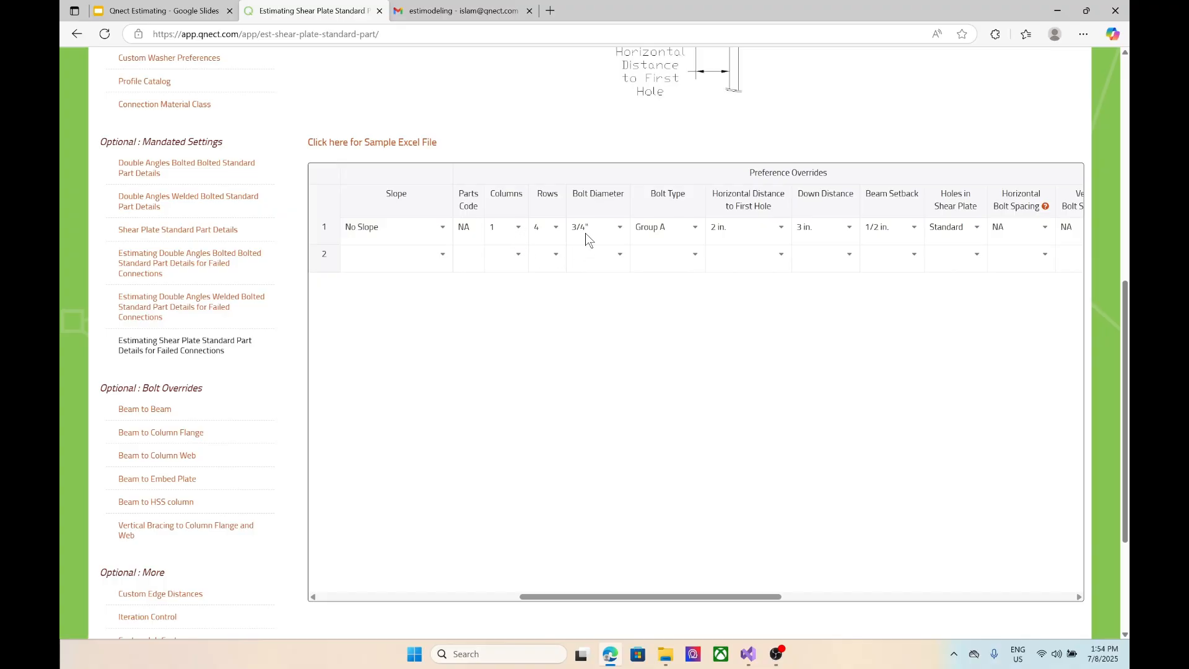
{"action": "left_click_drag", "start_coordinate": [730, 600], "coordinate": [794, 599]}
Compare the shear plate override dimensions in row 1 with the distances labelled in the connection diagram
{"action": "scroll", "coordinate": [572, 218], "scroll_direction": "up", "scroll_amount": 3}
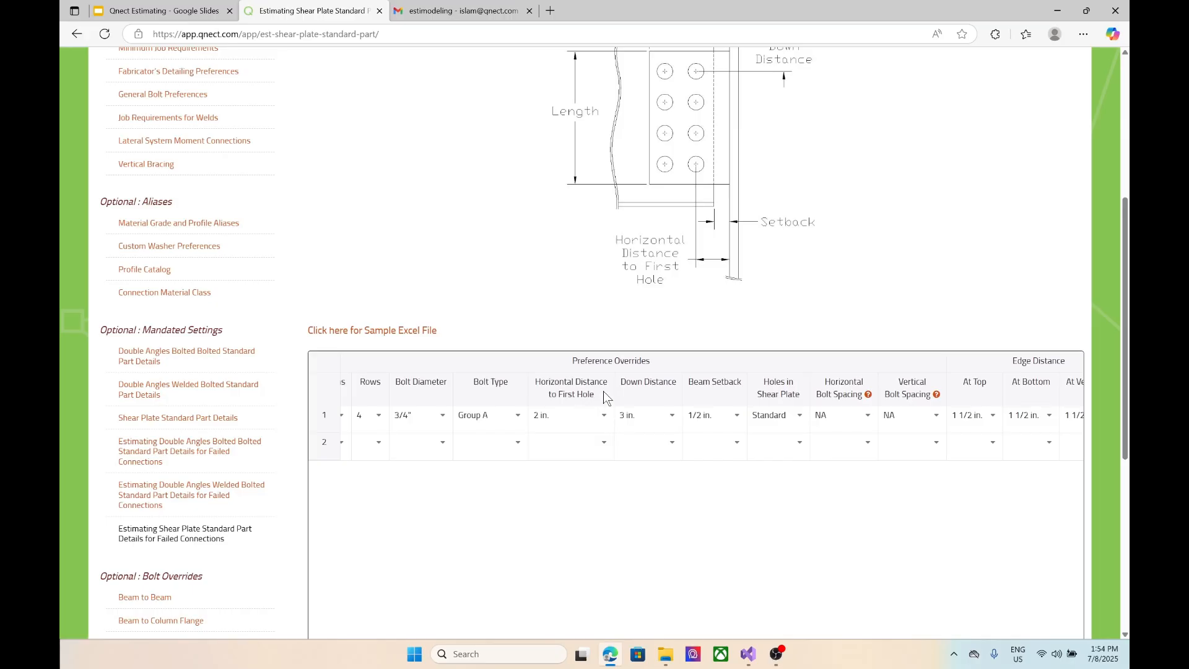
{"action": "scroll", "coordinate": [713, 312], "scroll_direction": "up", "scroll_amount": 1}
{"action": "scroll", "coordinate": [716, 306], "scroll_direction": "up", "scroll_amount": 3}
{"action": "scroll", "coordinate": [743, 309], "scroll_direction": "down", "scroll_amount": 2}
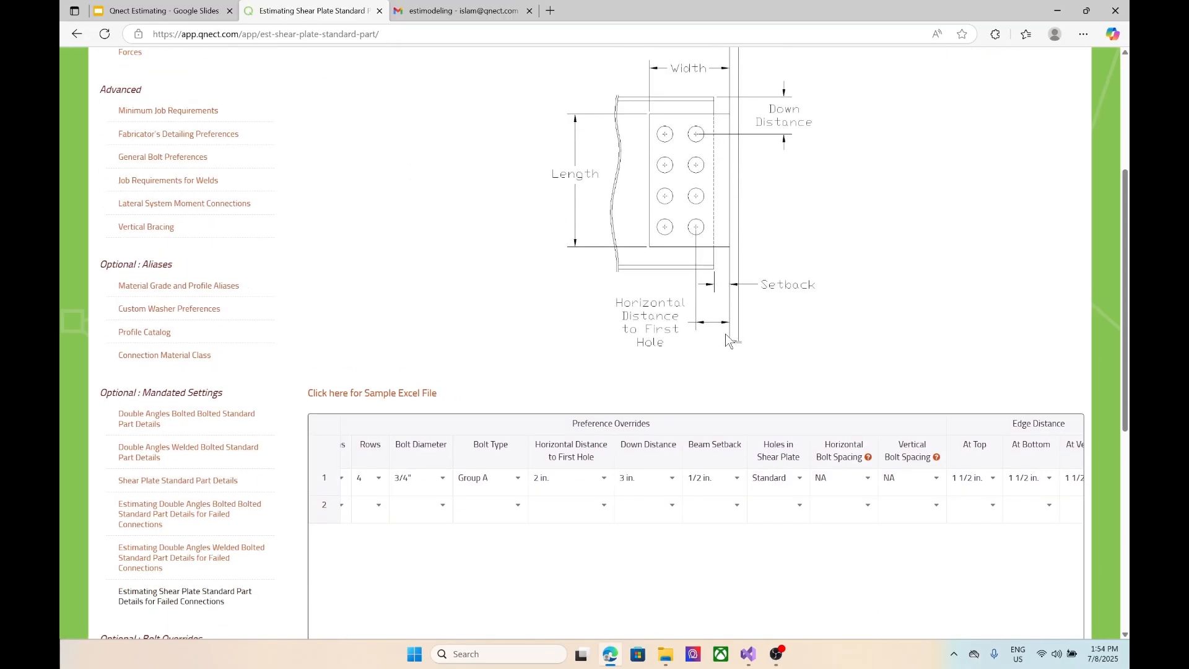
{"action": "scroll", "coordinate": [602, 471], "scroll_direction": "down", "scroll_amount": 2}
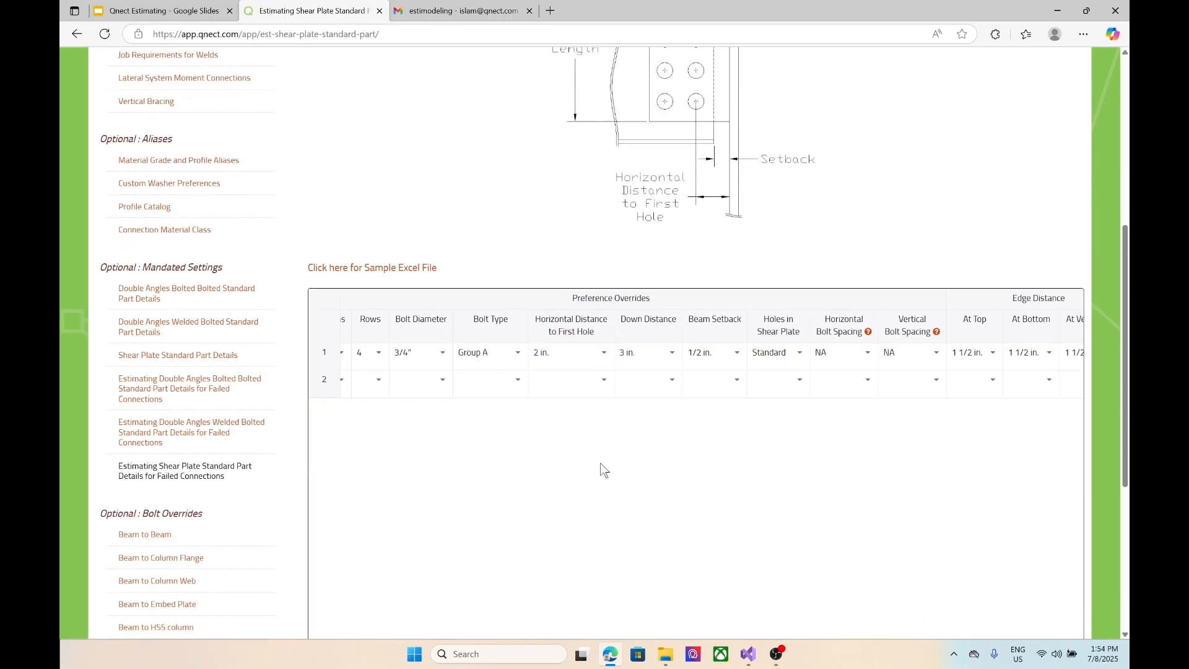
{"action": "scroll", "coordinate": [665, 585], "scroll_direction": "down", "scroll_amount": 3}
{"action": "left_click_drag", "start_coordinate": [706, 536], "coordinate": [416, 527]}
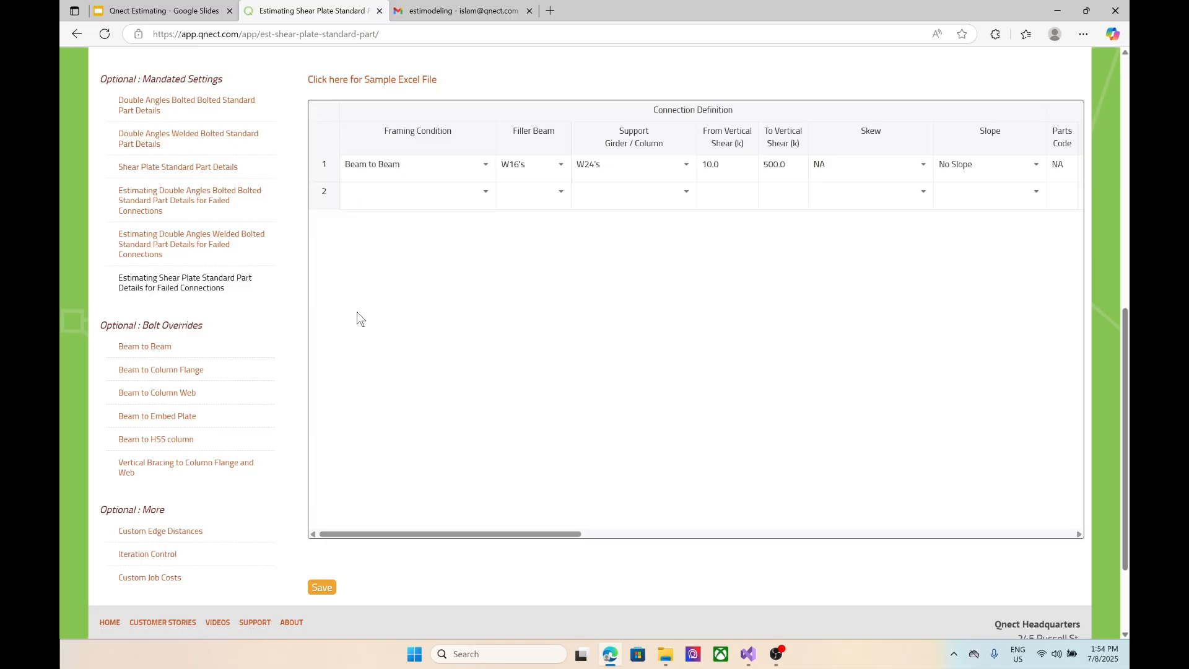
Examine the framing condition, filler beam, support and vertical shear range defined in row 1 of the shear plate table
{"action": "scroll", "coordinate": [384, 296], "scroll_direction": "up", "scroll_amount": 2}
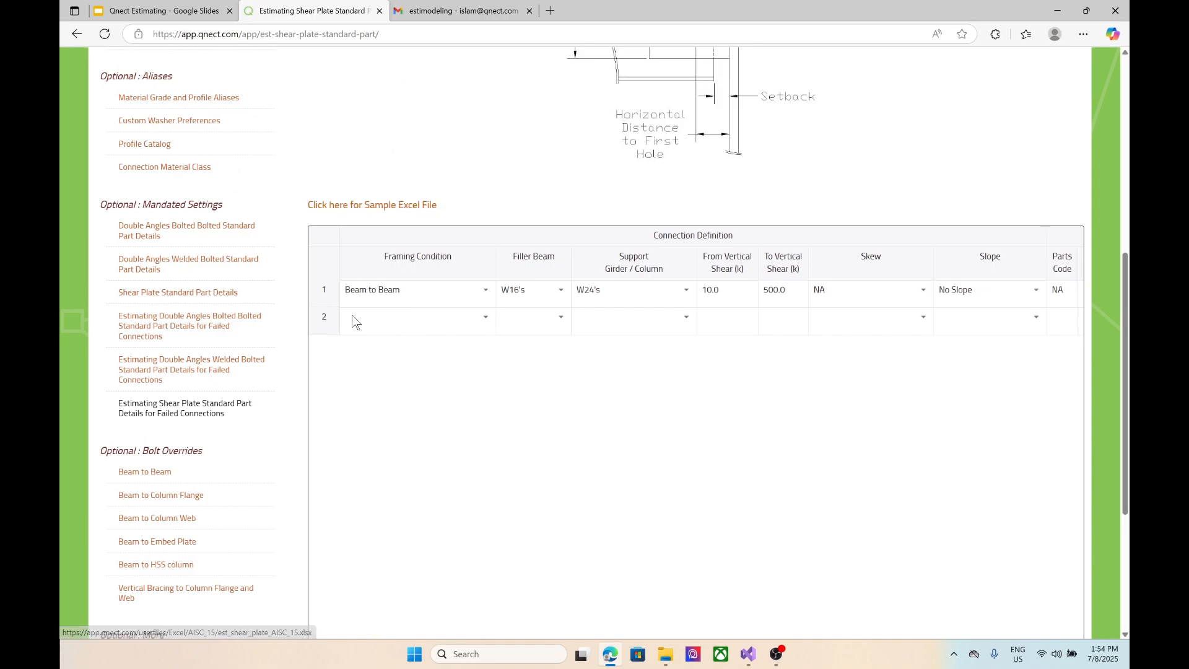
{"action": "scroll", "coordinate": [483, 378], "scroll_direction": "down", "scroll_amount": 2}
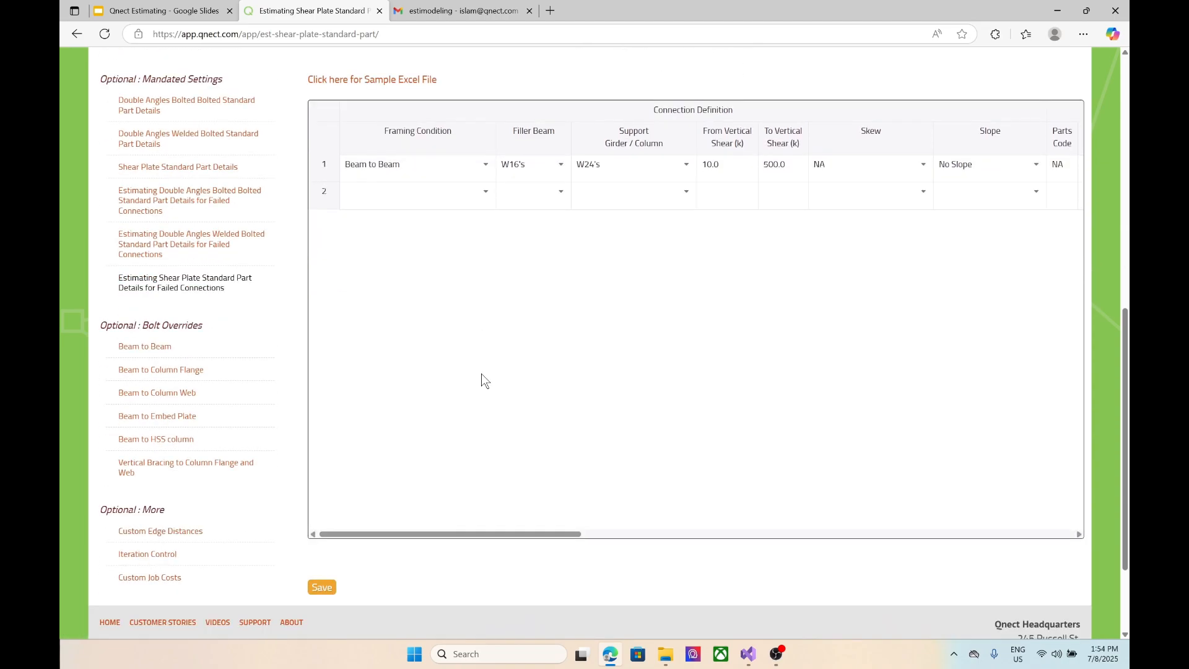
{"action": "scroll", "coordinate": [481, 379], "scroll_direction": "up", "scroll_amount": 1}
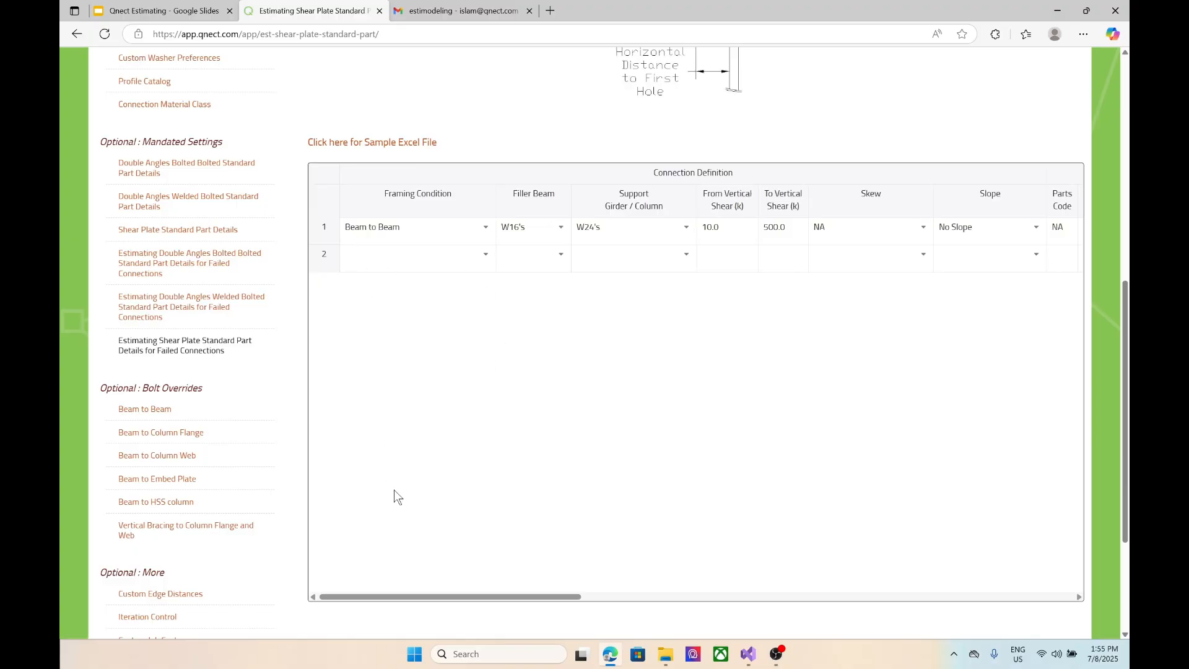
{"action": "scroll", "coordinate": [397, 495], "scroll_direction": "up", "scroll_amount": 2}
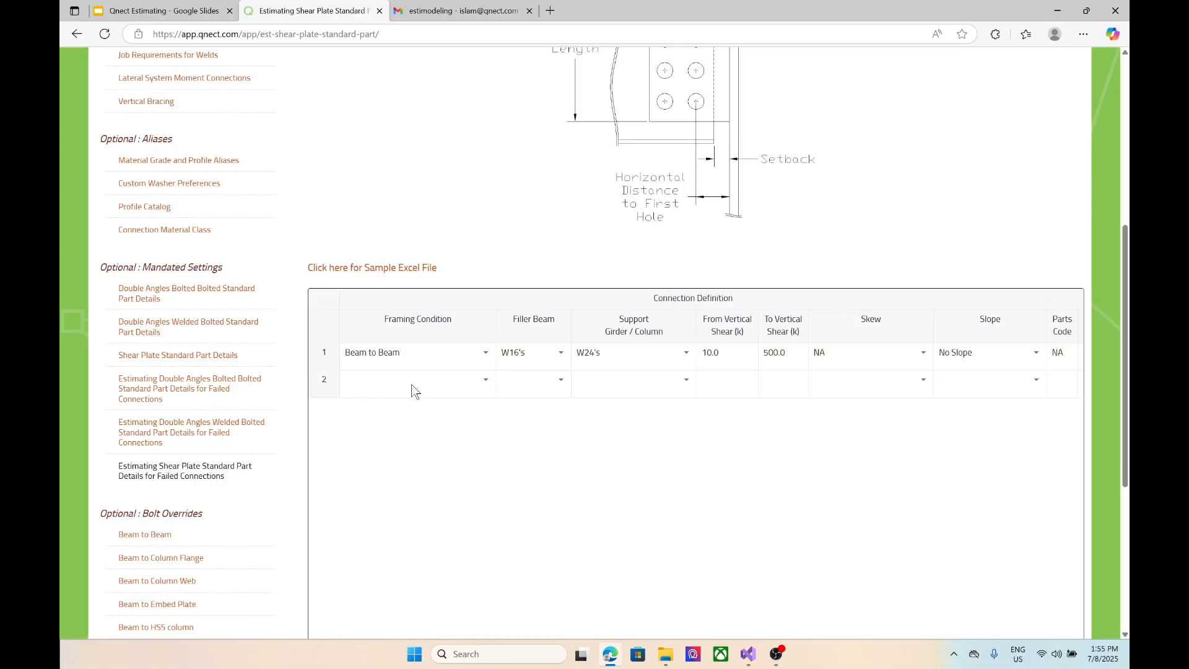
{"action": "scroll", "coordinate": [417, 371], "scroll_direction": "down", "scroll_amount": 1}
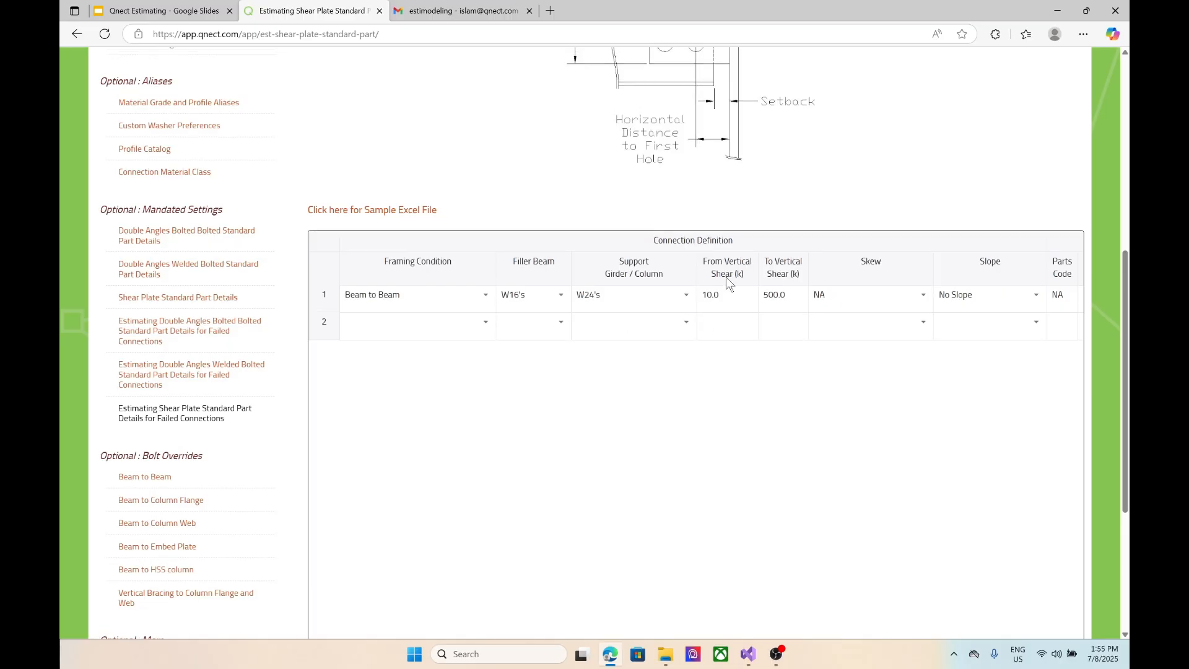
{"action": "scroll", "coordinate": [667, 317], "scroll_direction": "up", "scroll_amount": 1}
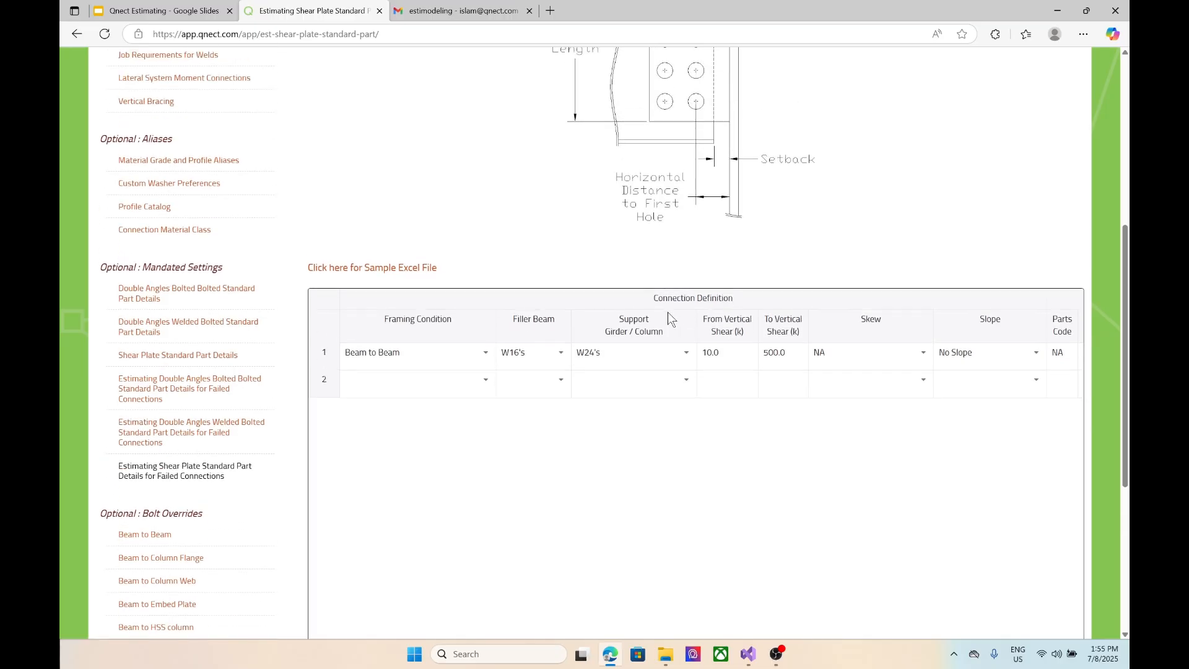
{"action": "scroll", "coordinate": [668, 312], "scroll_direction": "up", "scroll_amount": 3}
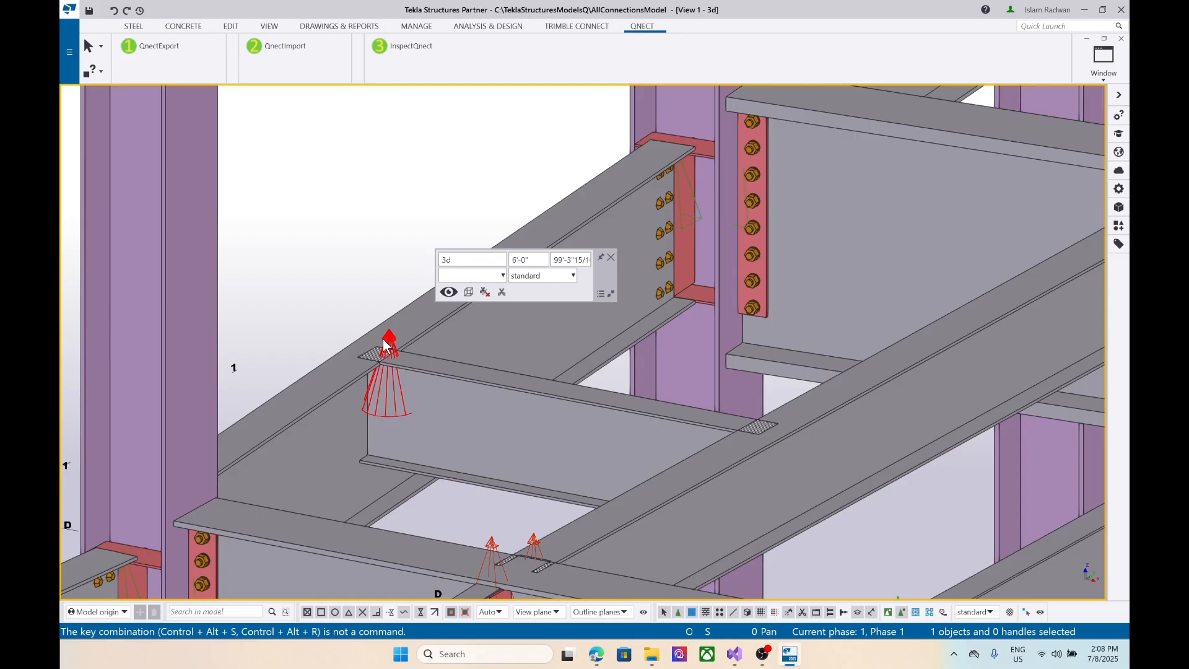
In Tekla Structures, inspect the start shear reaction in the W16X26 filler beam's user-defined attributes and close them without changes
{"action": "right_click", "coordinate": [511, 390]}
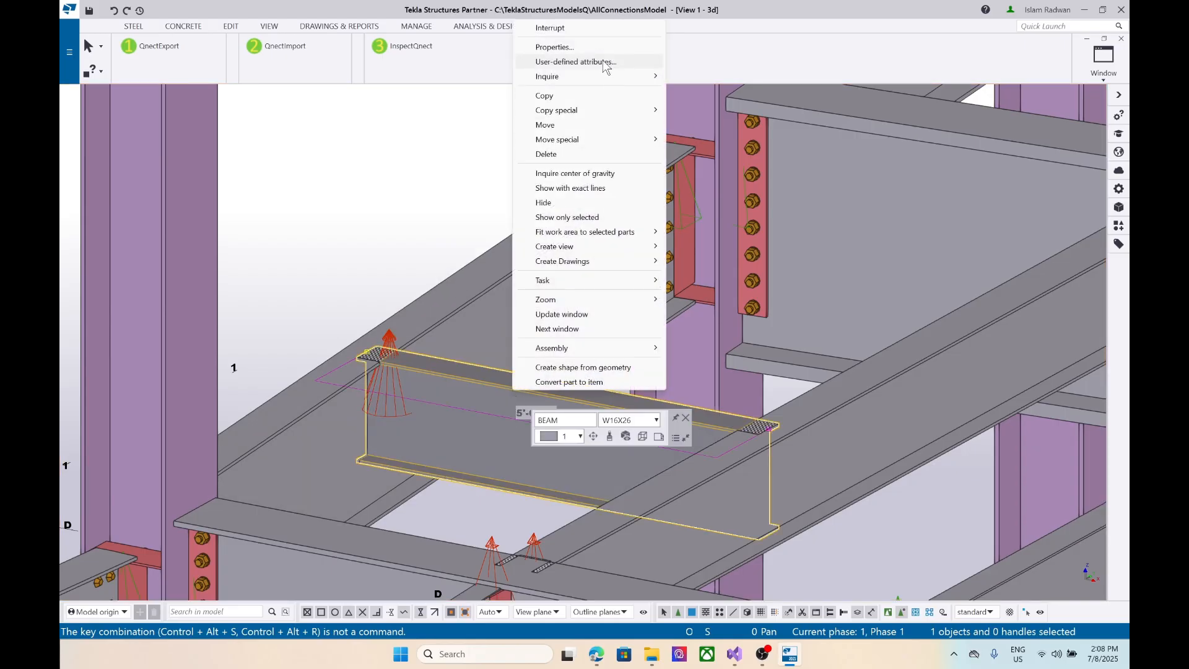
{"action": "left_click", "coordinate": [576, 62]}
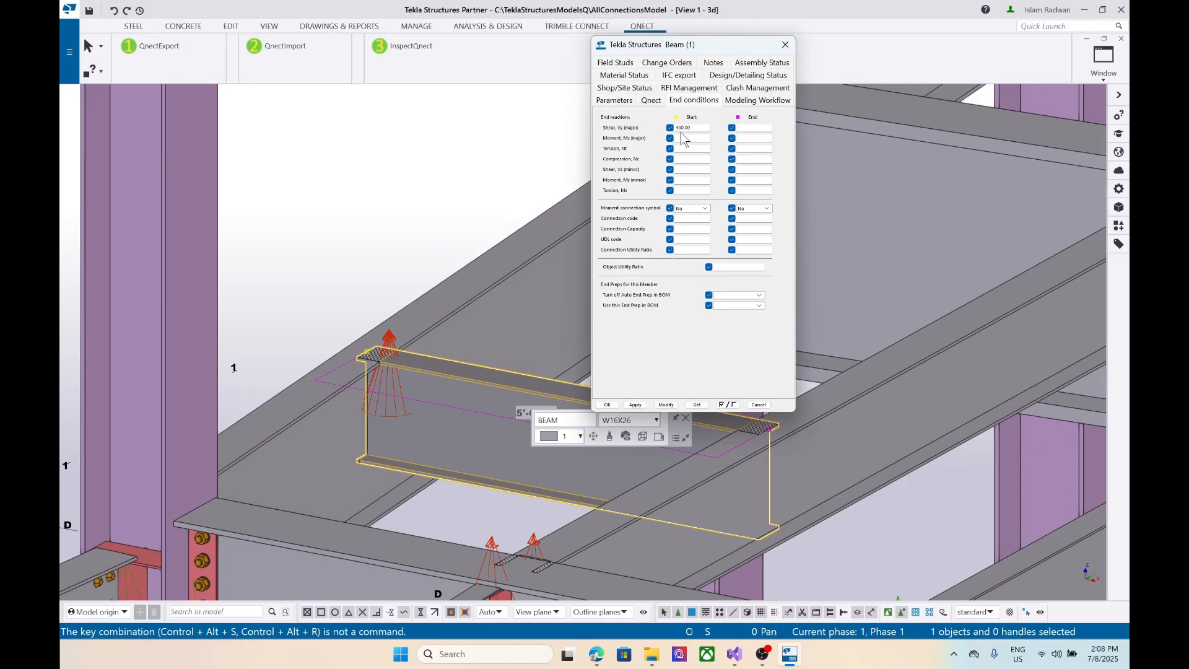
{"action": "double_click", "coordinate": [683, 128]}
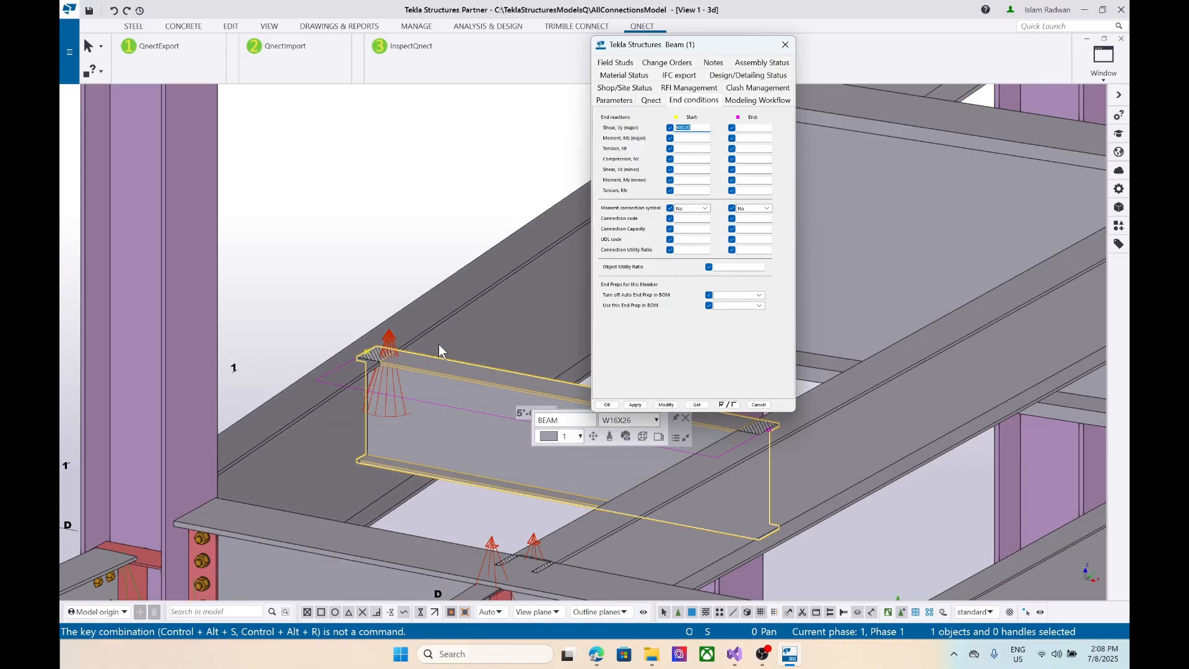
{"action": "left_click", "coordinate": [785, 44]}
{"action": "left_click", "coordinate": [379, 299]}
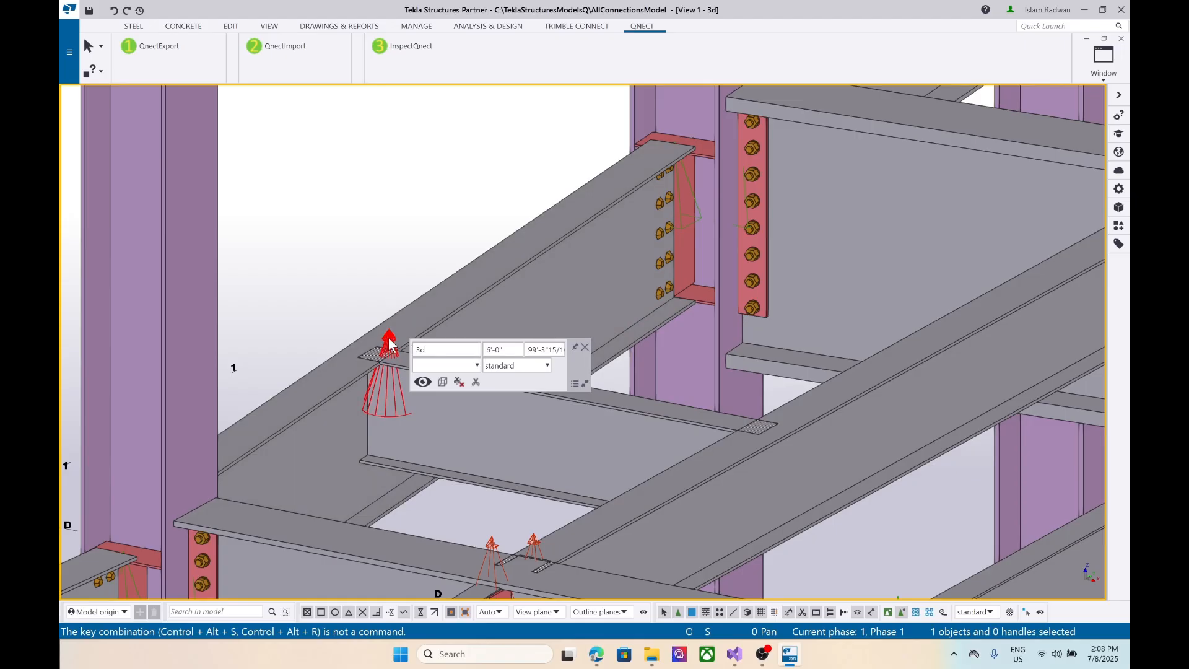
Delete the failed red connection component at the start of the W16X26 filler beam
{"action": "left_click", "coordinate": [389, 342]}
{"action": "right_click", "coordinate": [389, 342]}
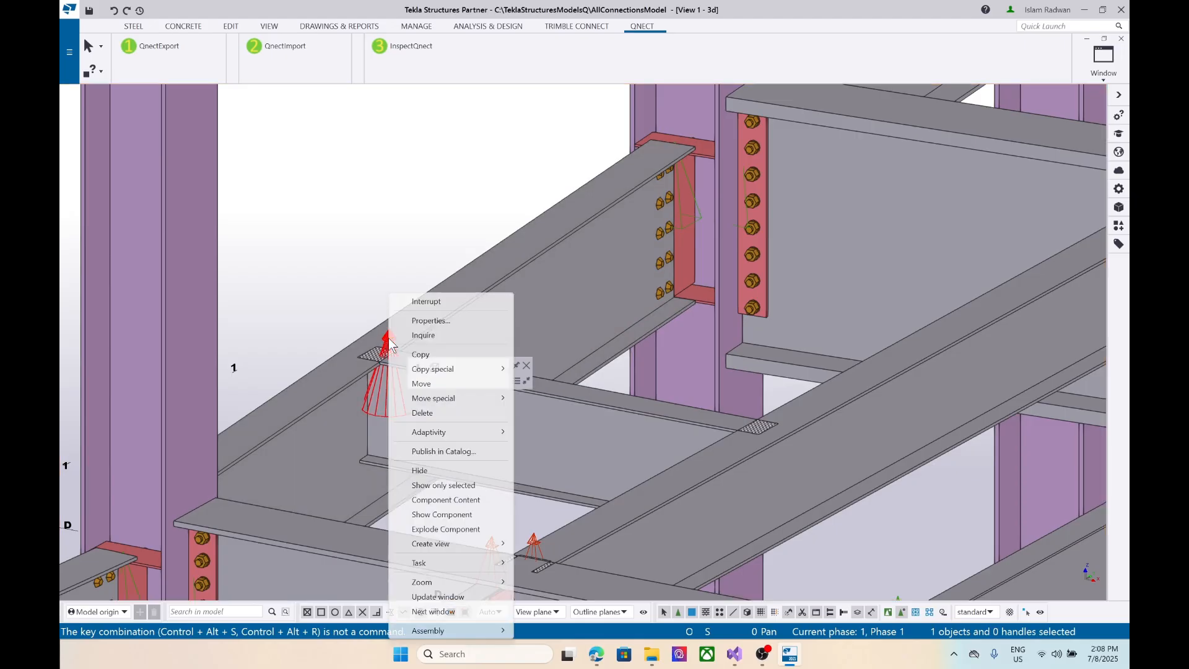
{"action": "left_click", "coordinate": [439, 412]}
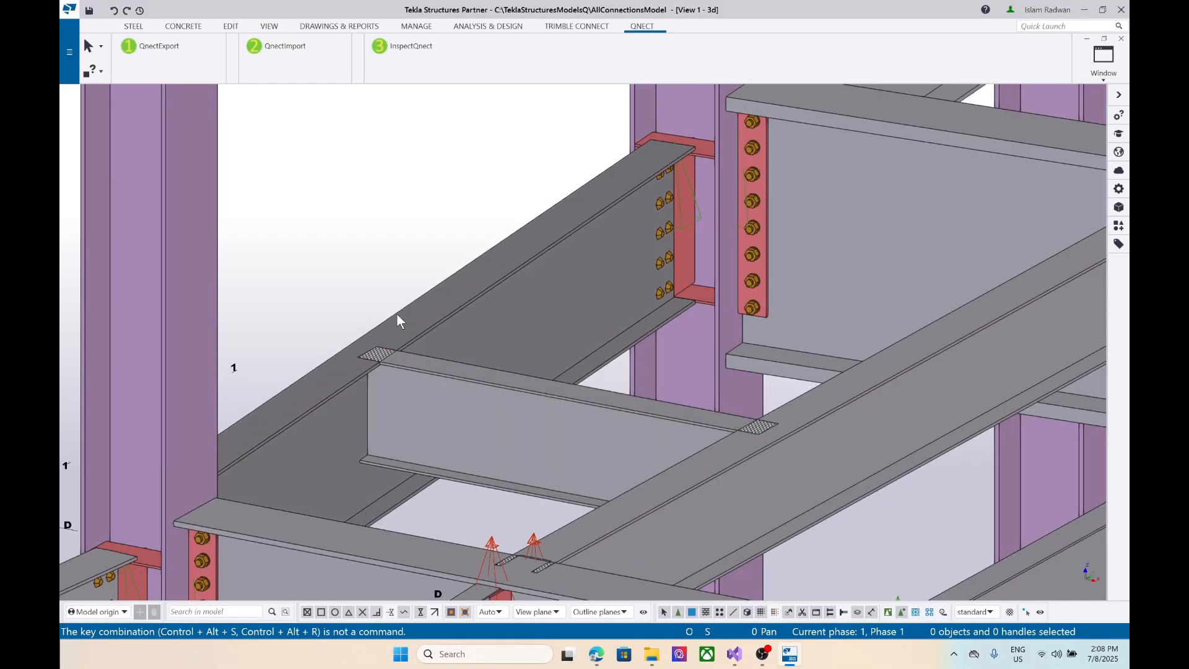
Select the W16X26 filler beam and its supporting girder and export them to Qnect under the job Test-EstimationOnlyPrefrence
{"action": "left_click_drag", "start_coordinate": [366, 371], "coordinate": [359, 384]}
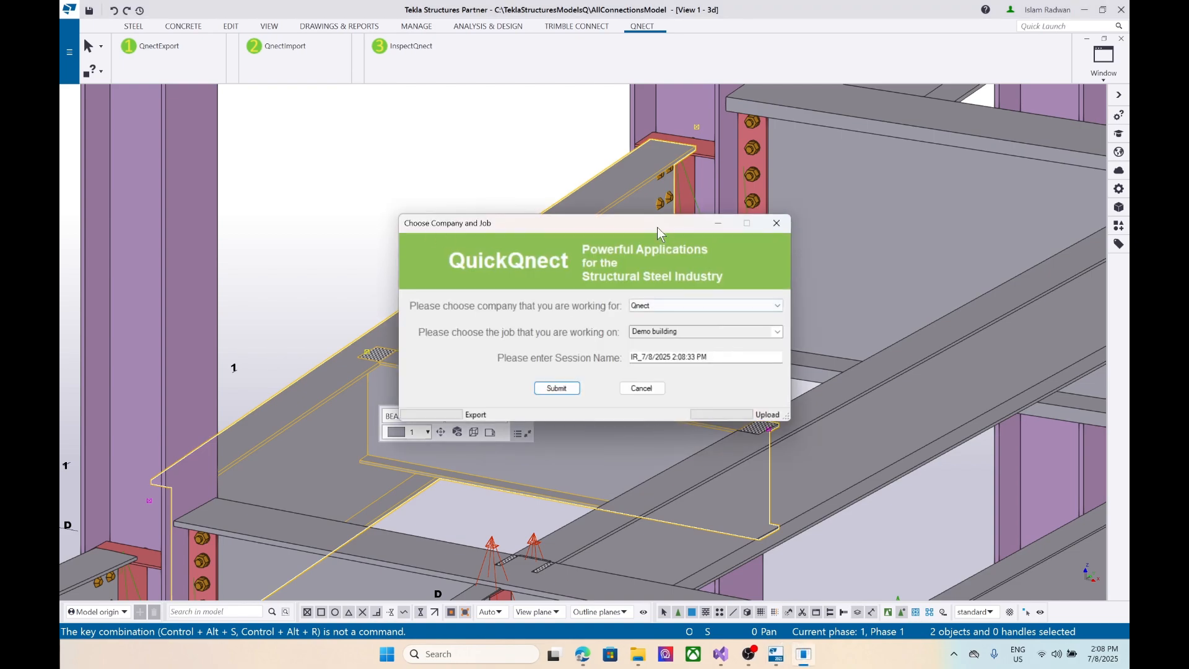
{"action": "left_click_drag", "start_coordinate": [657, 227], "coordinate": [732, 166]}
{"action": "left_click", "coordinate": [787, 272]}
{"action": "scroll", "coordinate": [799, 434], "scroll_direction": "down", "scroll_amount": 2}
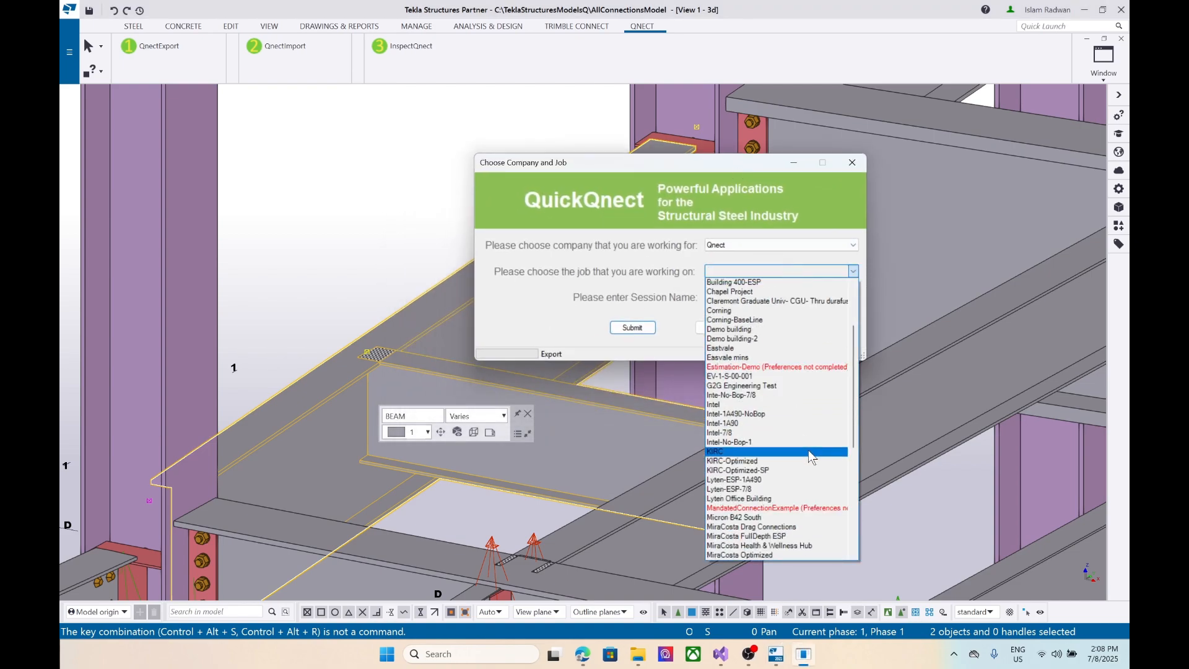
{"action": "key", "text": "End"}
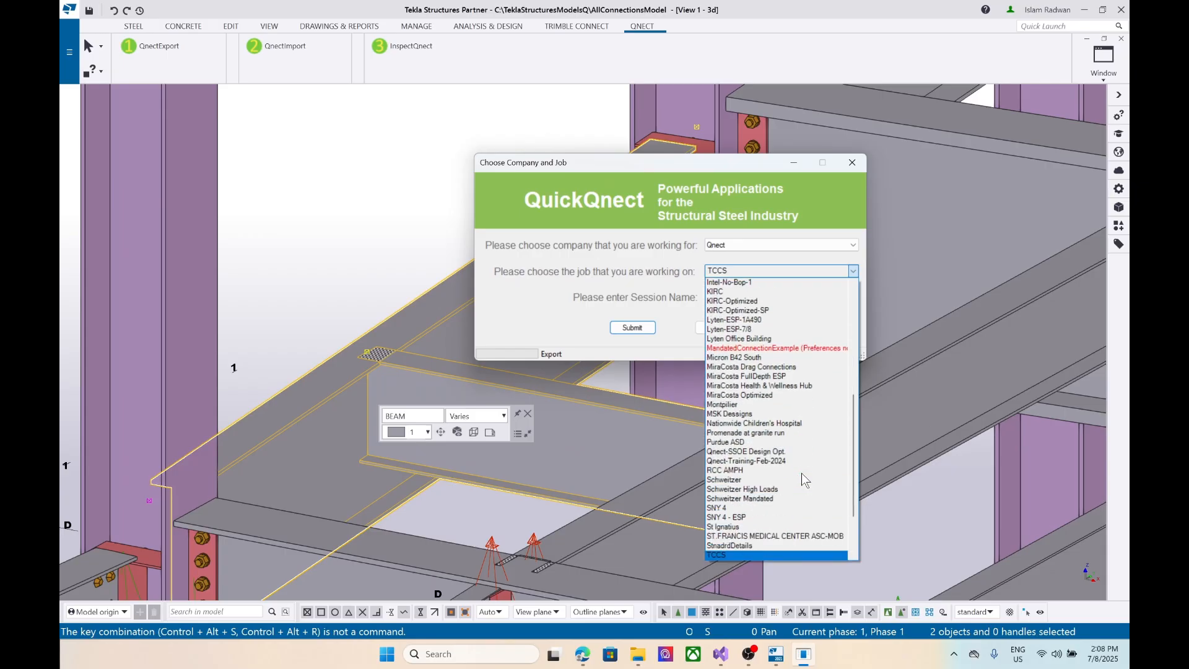
{"action": "key", "text": "Return"}
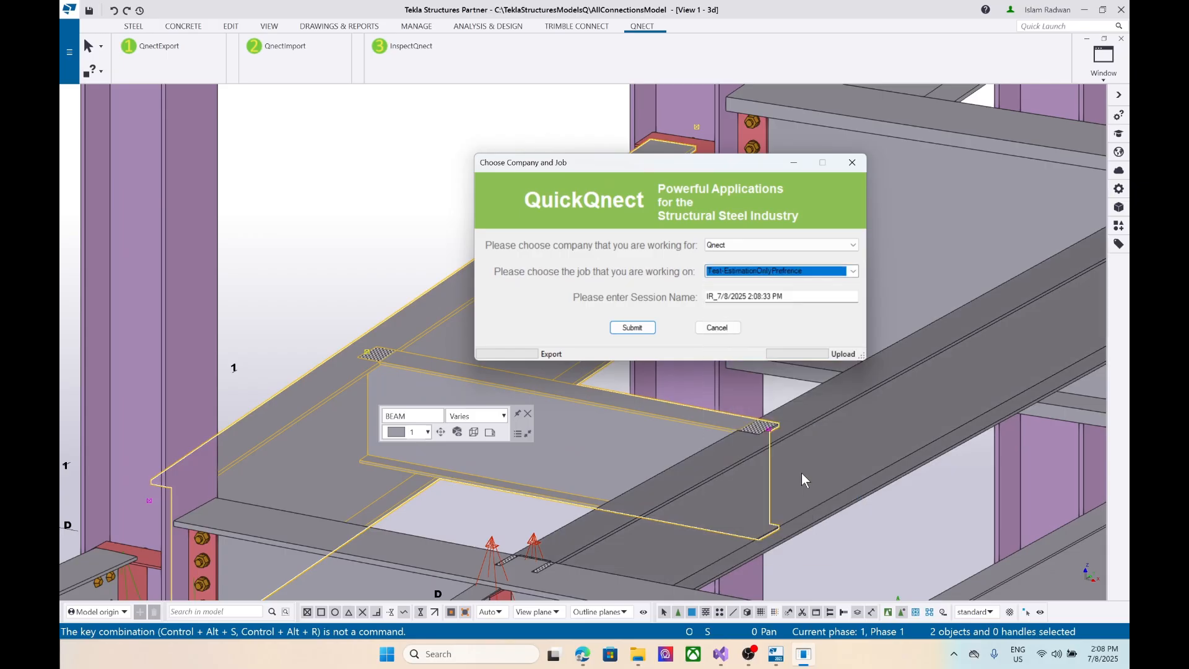
{"action": "key", "text": "Return"}
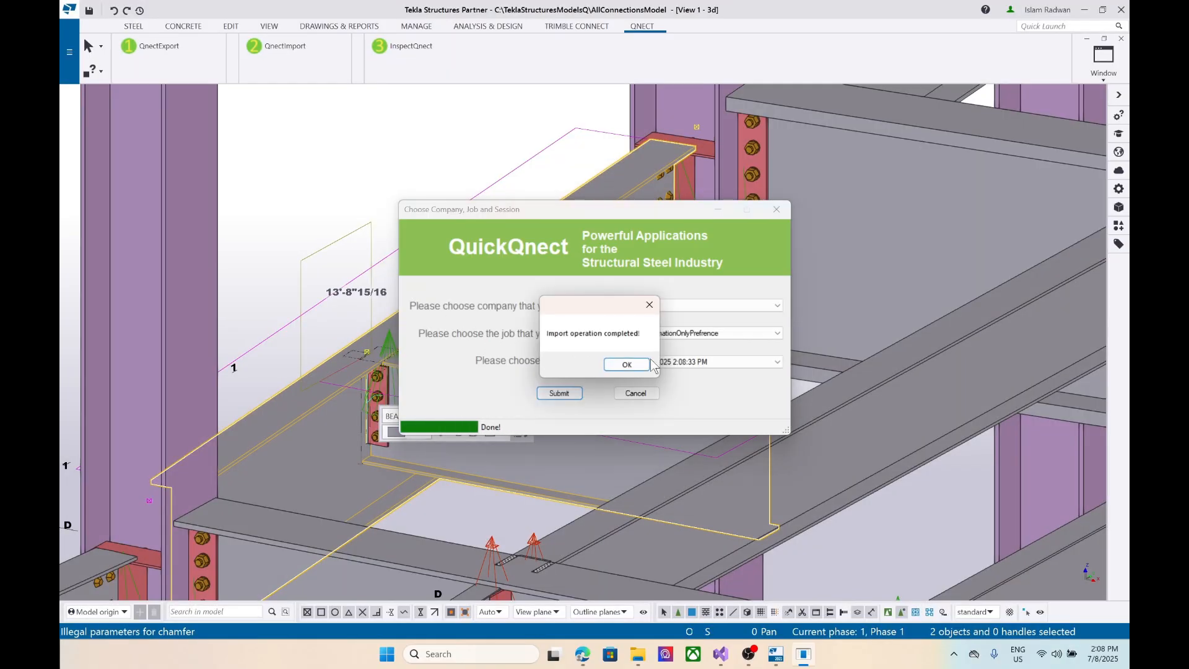
Finish the Qnect import and inspect the shear plate connection created between the filler beam and its girder
{"action": "left_click", "coordinate": [625, 362]}
{"action": "left_click", "coordinate": [746, 424]}
{"action": "middle_click_drag", "start_coordinate": [400, 374], "coordinate": [497, 265]}
{"action": "left_click", "coordinate": [509, 161]}
{"action": "left_click", "coordinate": [495, 237]}
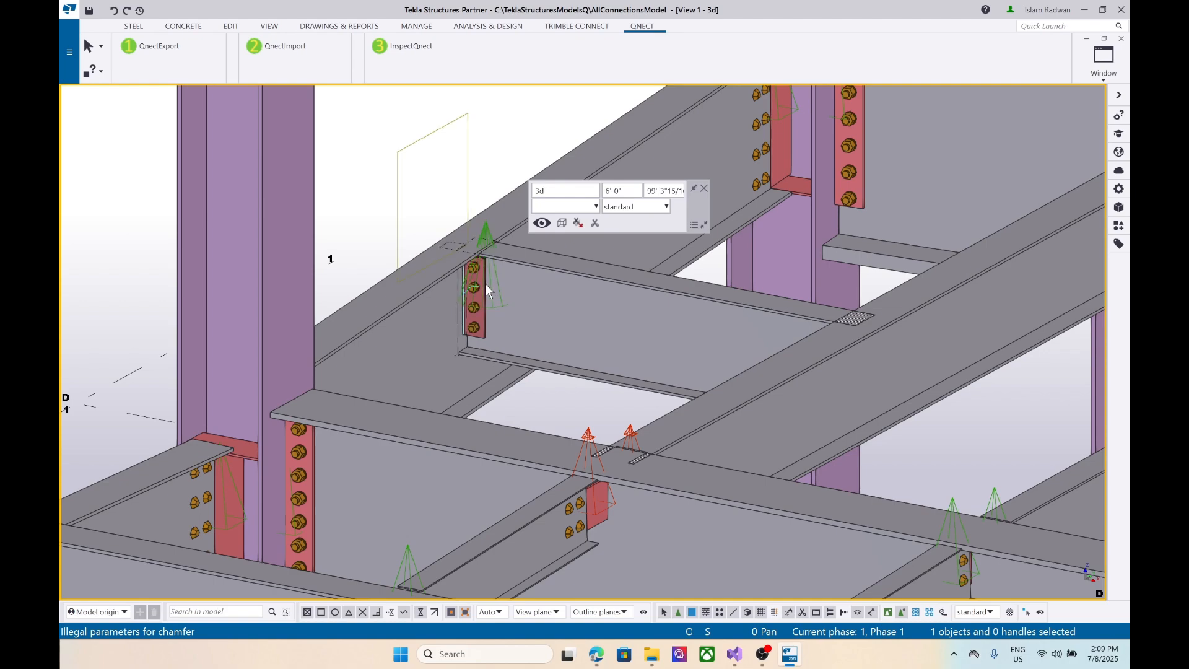
{"action": "middle_click_drag", "start_coordinate": [489, 301], "coordinate": [418, 315]}
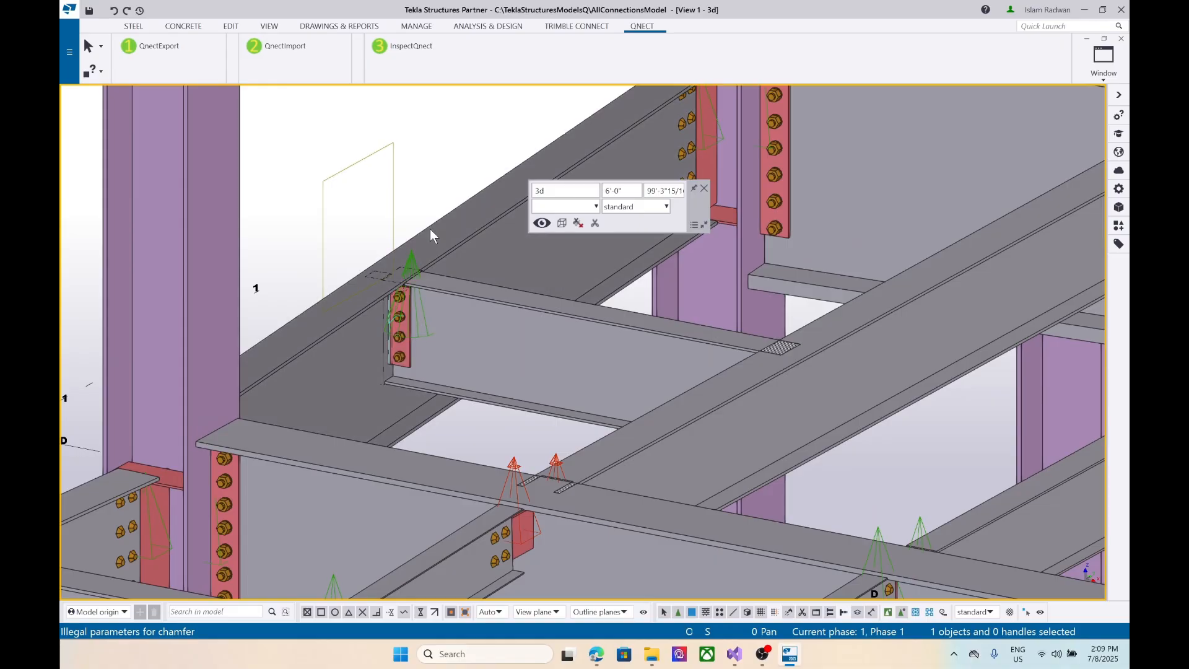